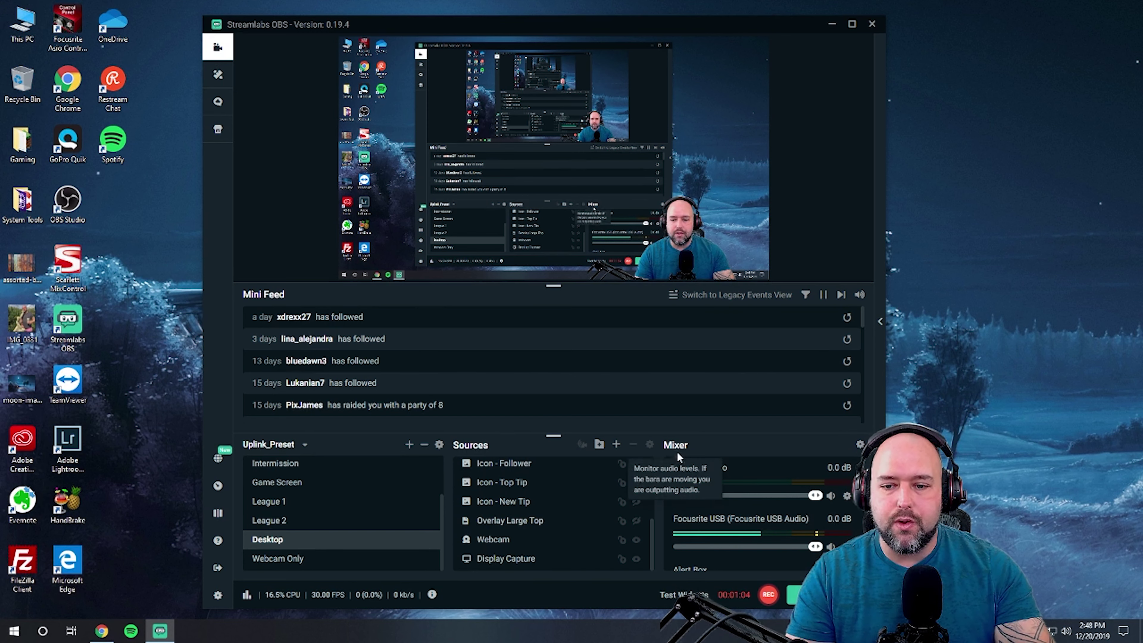
- Review the mixer's audio sources and examine the filters applied to the Focusrite USB microphone source
scroll(757, 500, "down", 2)
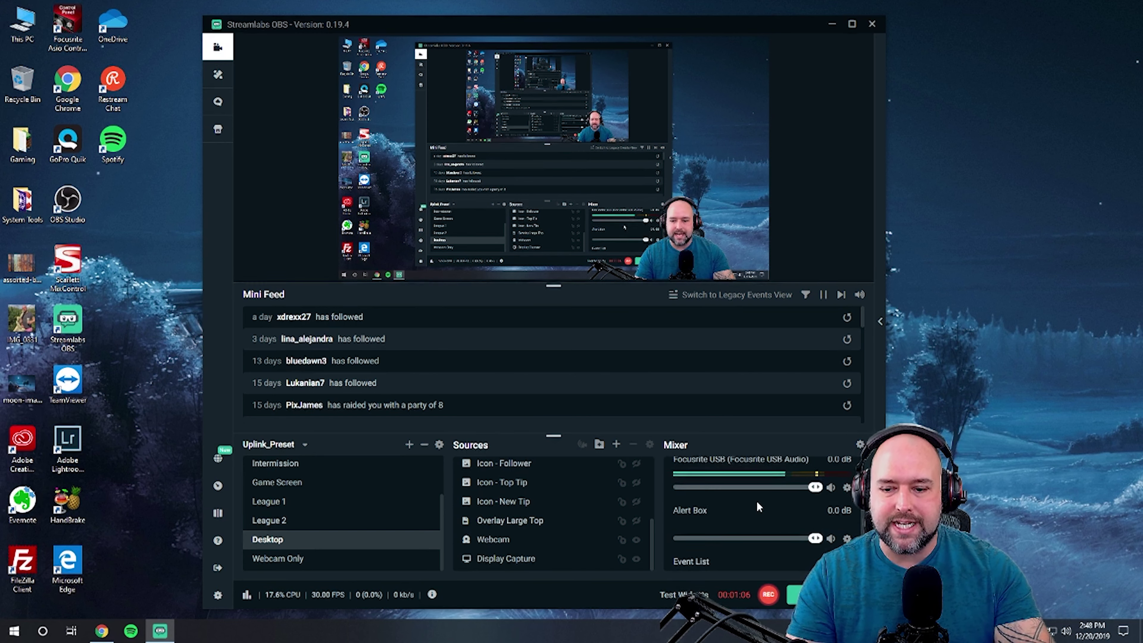
scroll(755, 500, "up", 2)
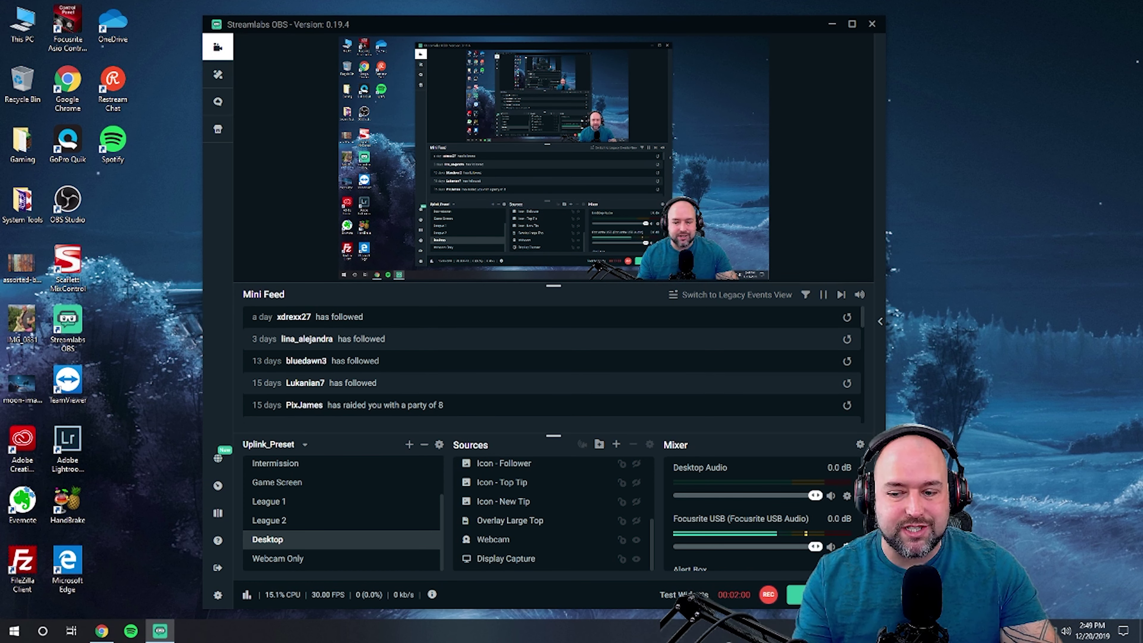
right_click(847, 323)
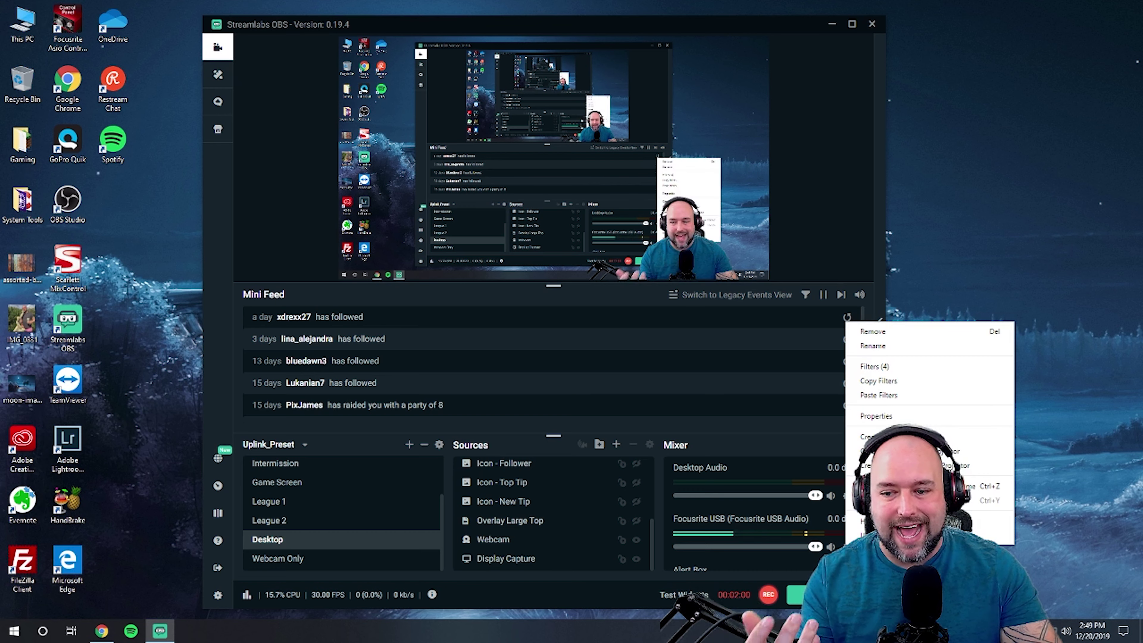
left_click(872, 368)
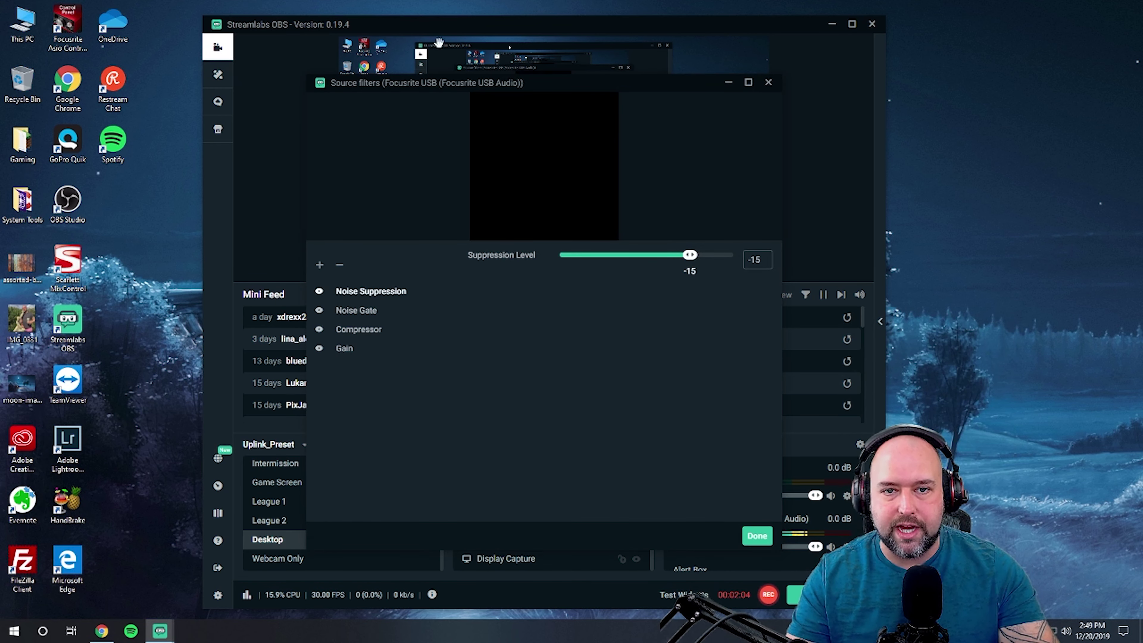
left_click_drag(435, 82, 366, 84)
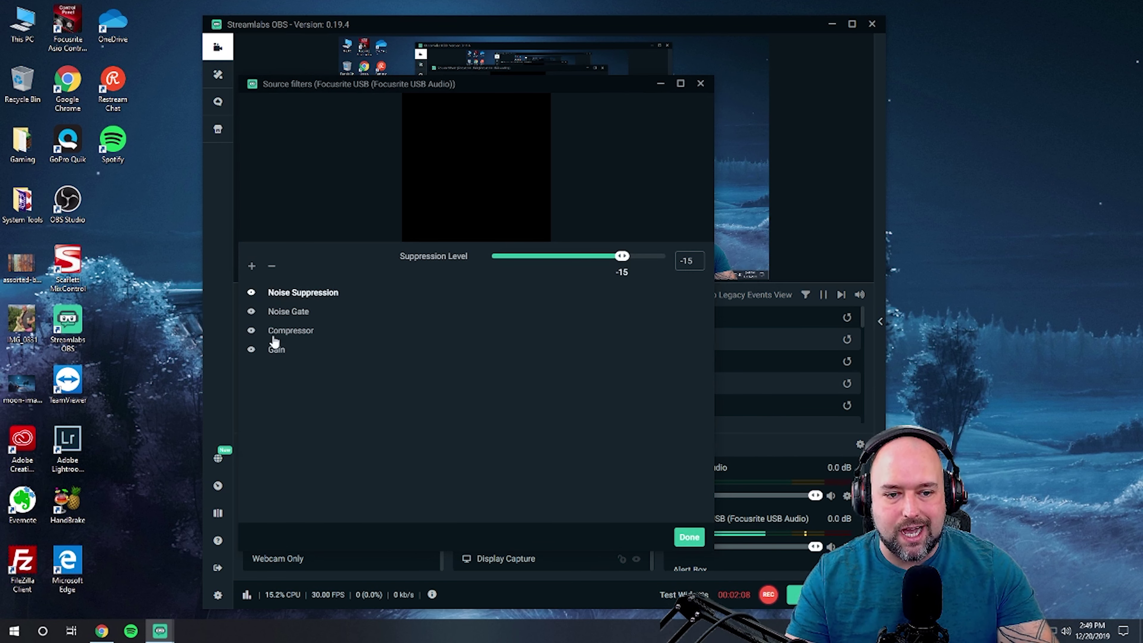
left_click(689, 537)
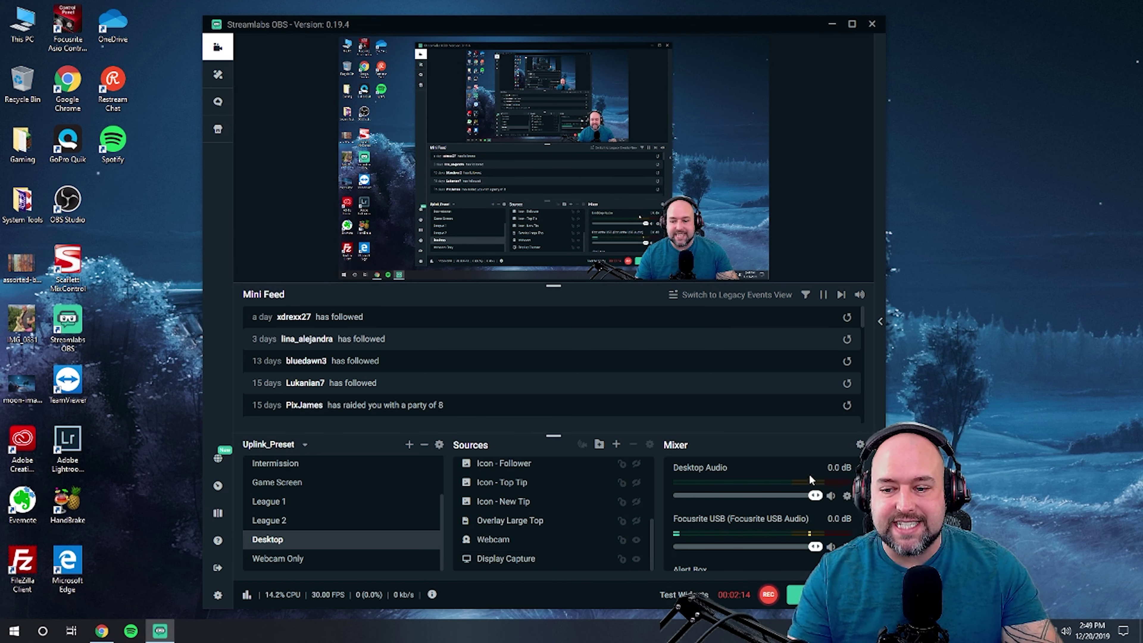
- Add a filter of type Compressor, named Compressor, to the Desktop Audio source
left_click(847, 496)
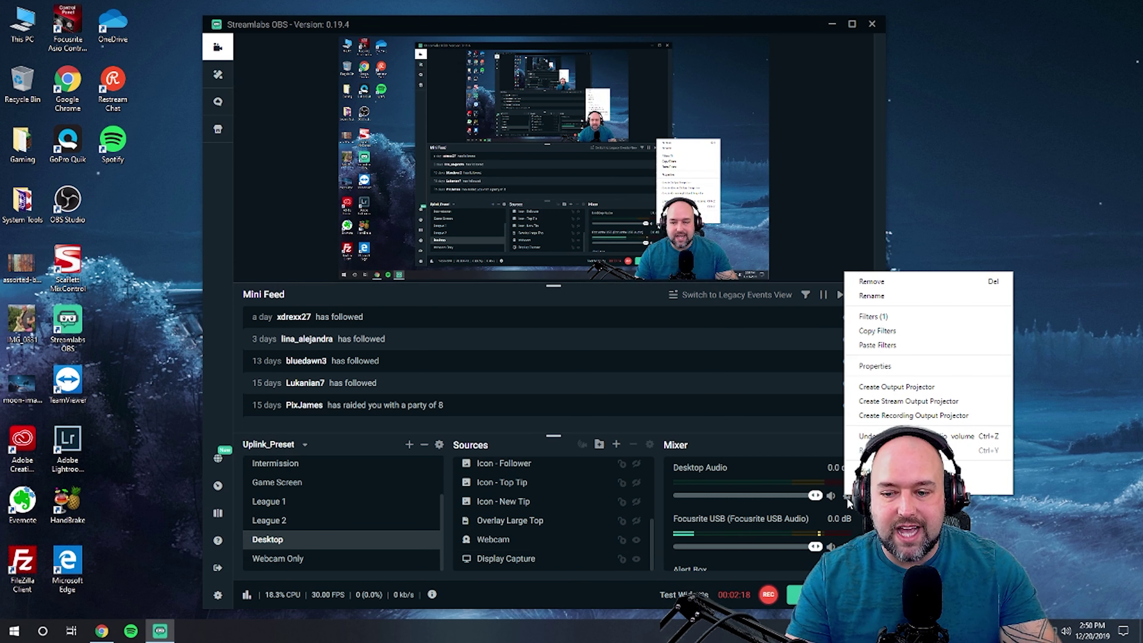
left_click(871, 316)
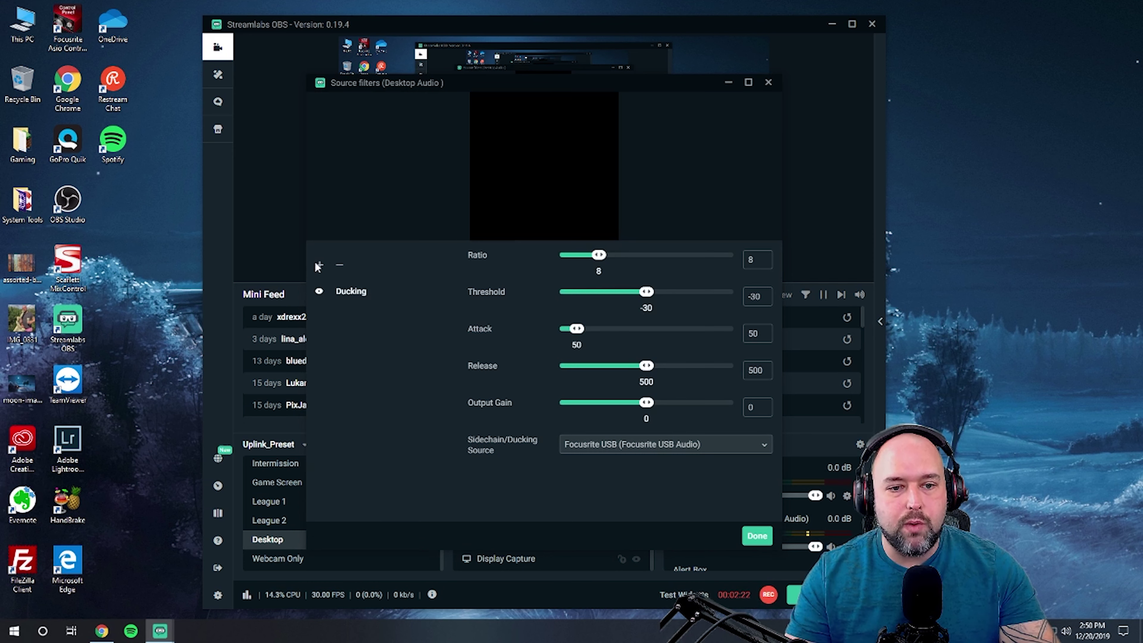
left_click(318, 265)
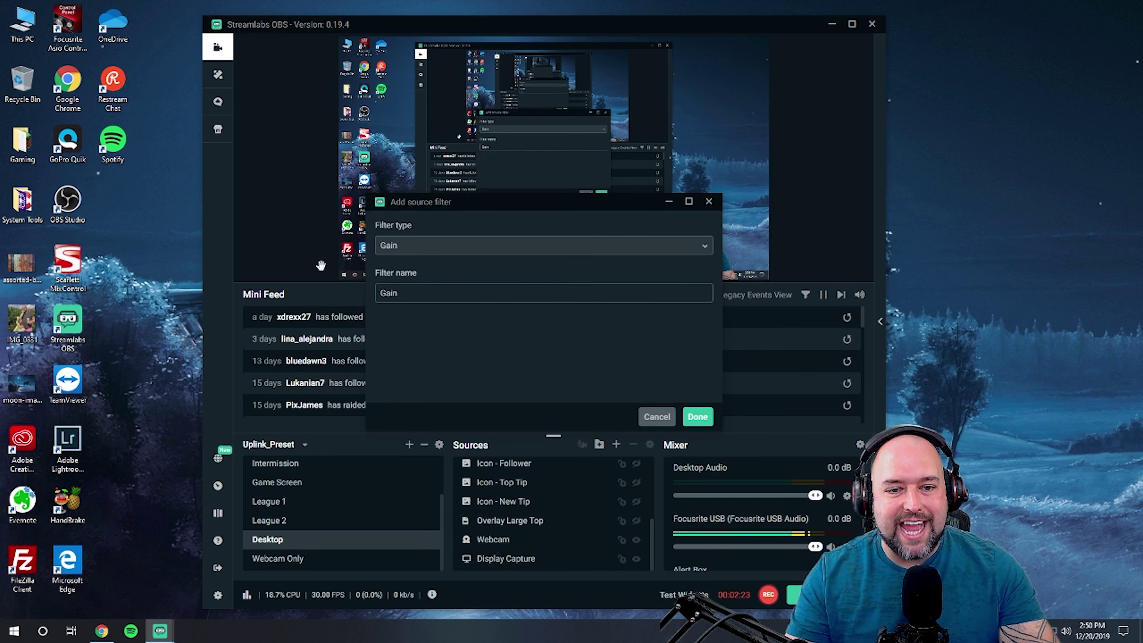
left_click(422, 255)
left_click(406, 337)
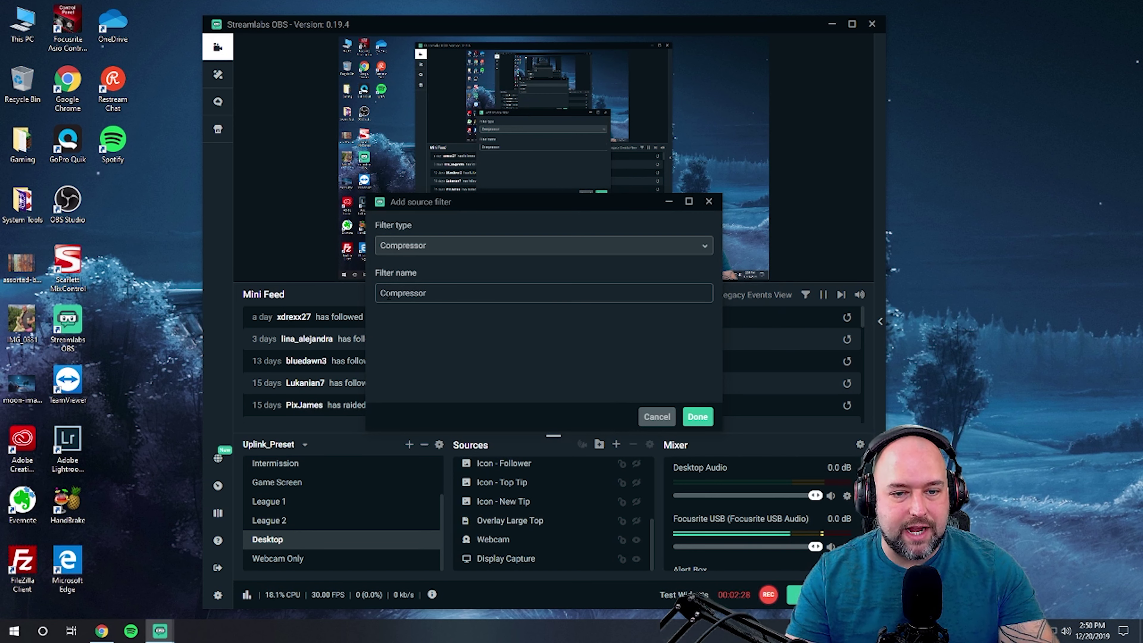
left_click(697, 416)
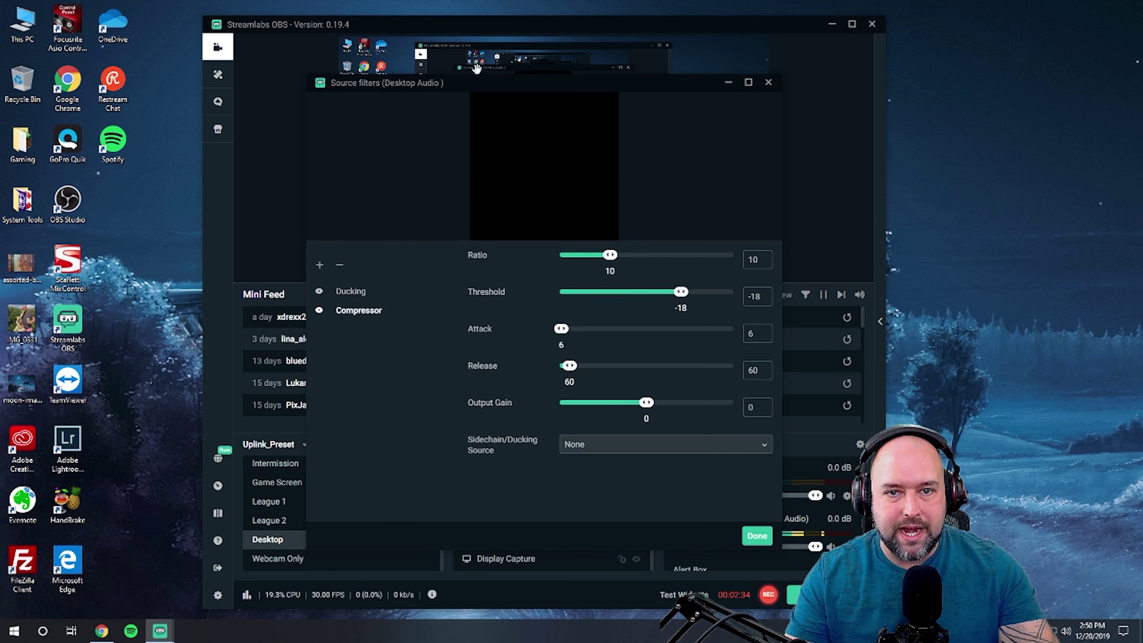
- Compare the settings of the Compressor and Ducking filters on Desktop Audio
left_click_drag(480, 85, 263, 121)
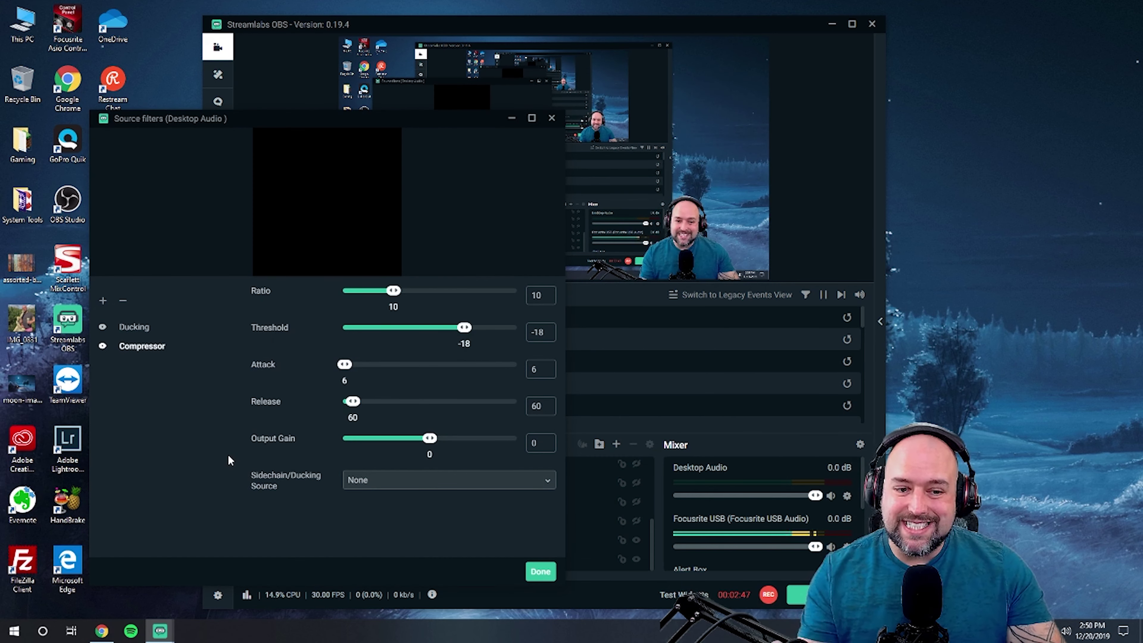
left_click_drag(283, 120, 474, 97)
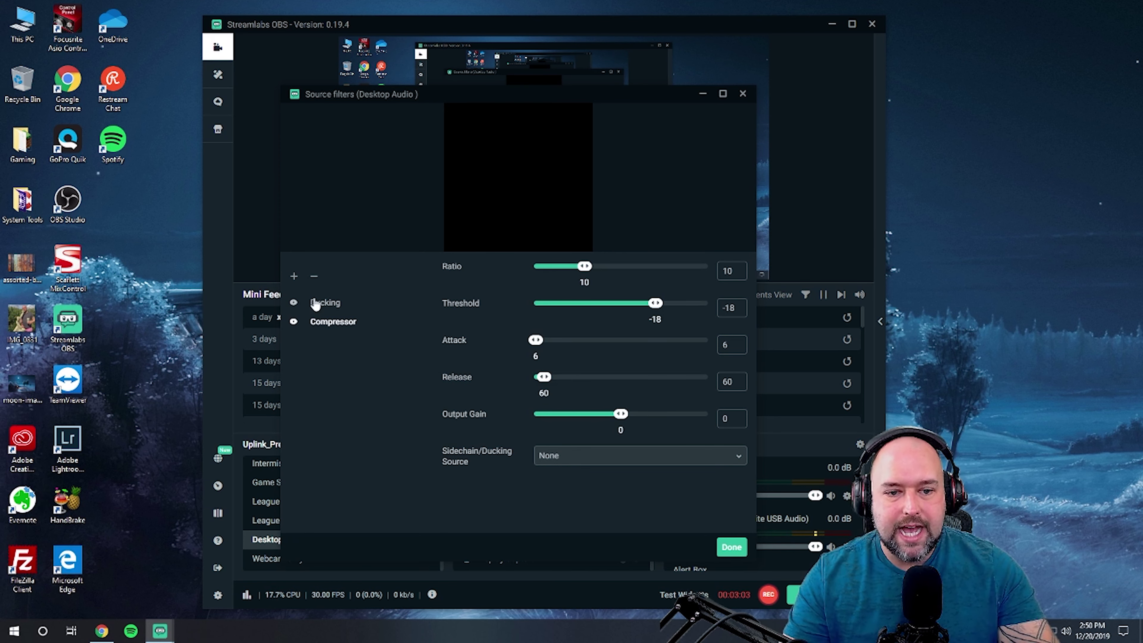
left_click(325, 306)
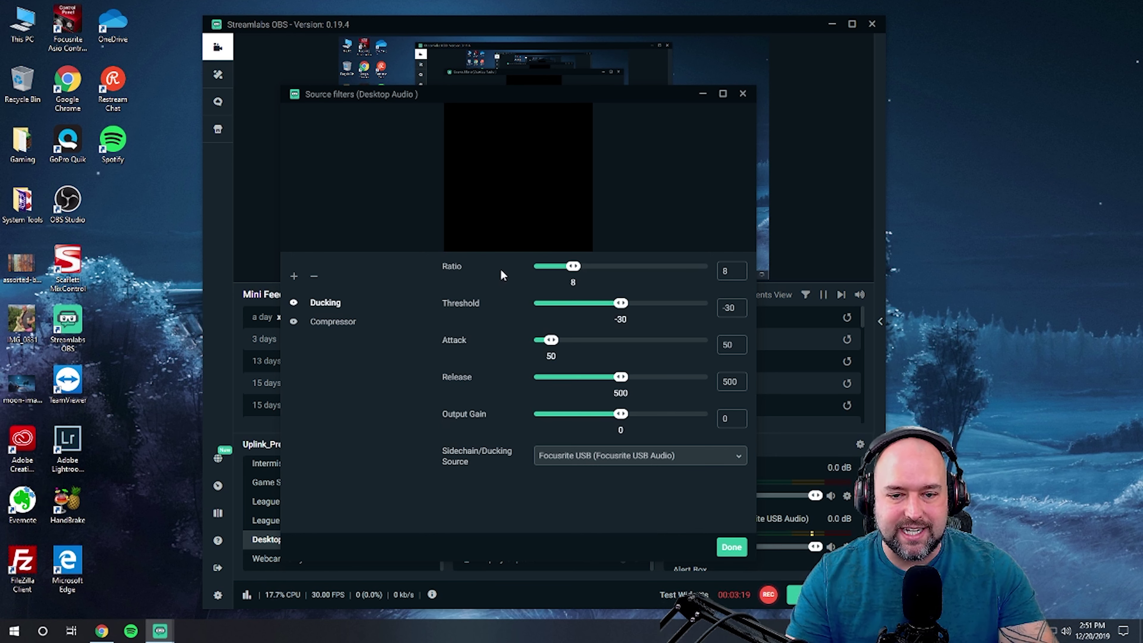
left_click(338, 322)
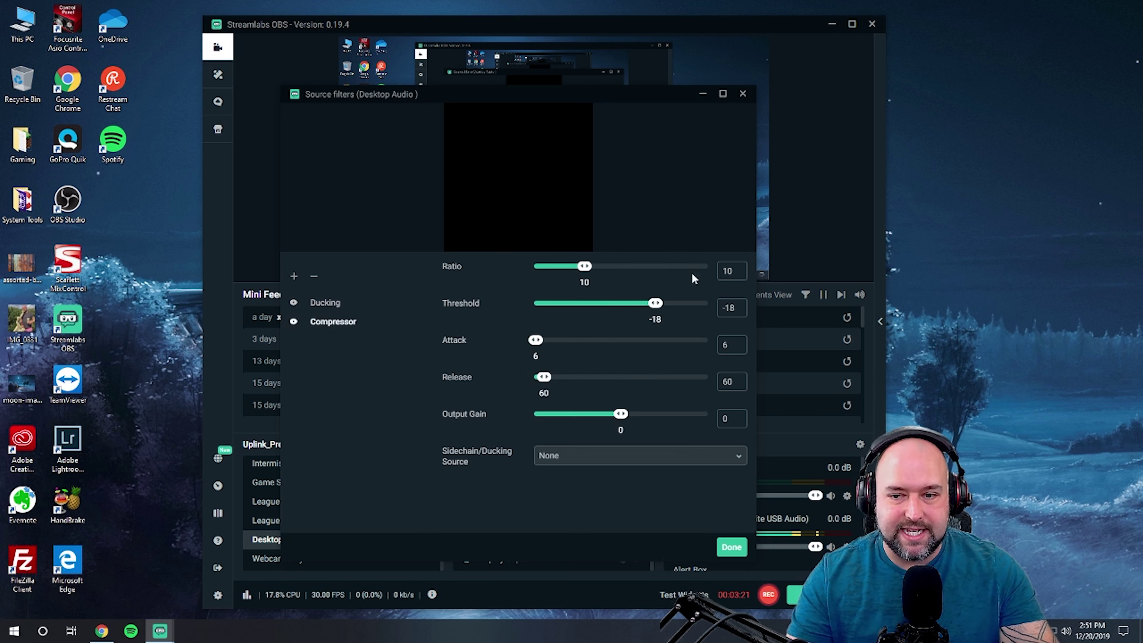
left_click(326, 302)
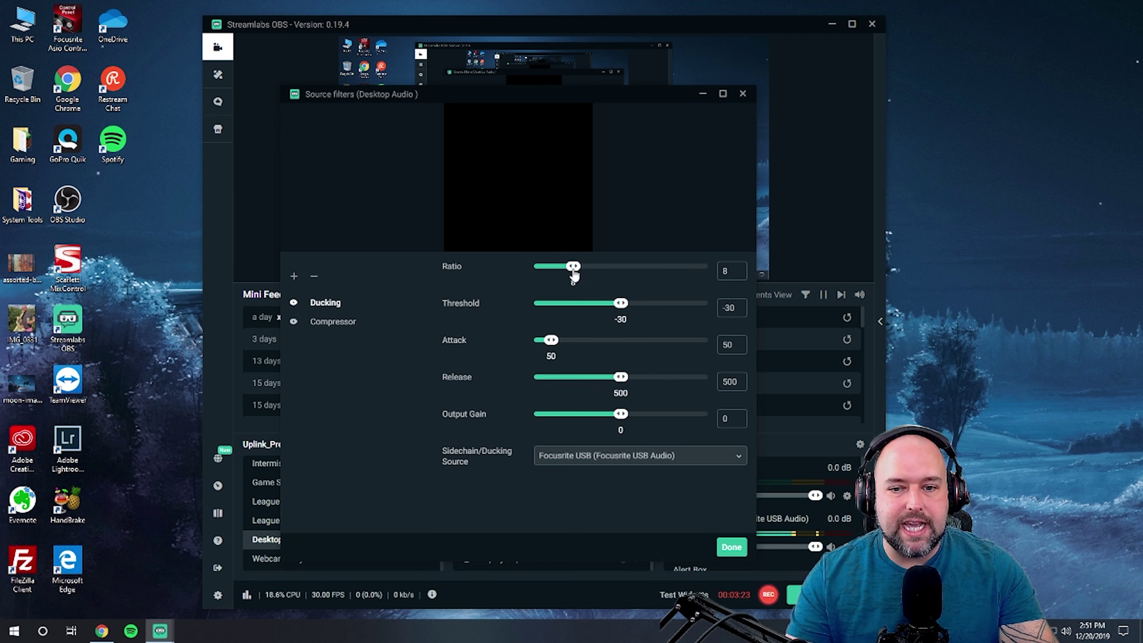
- Set the Ducking filter's threshold to -40 on Desktop Audio
left_click_drag(520, 102, 423, 104)
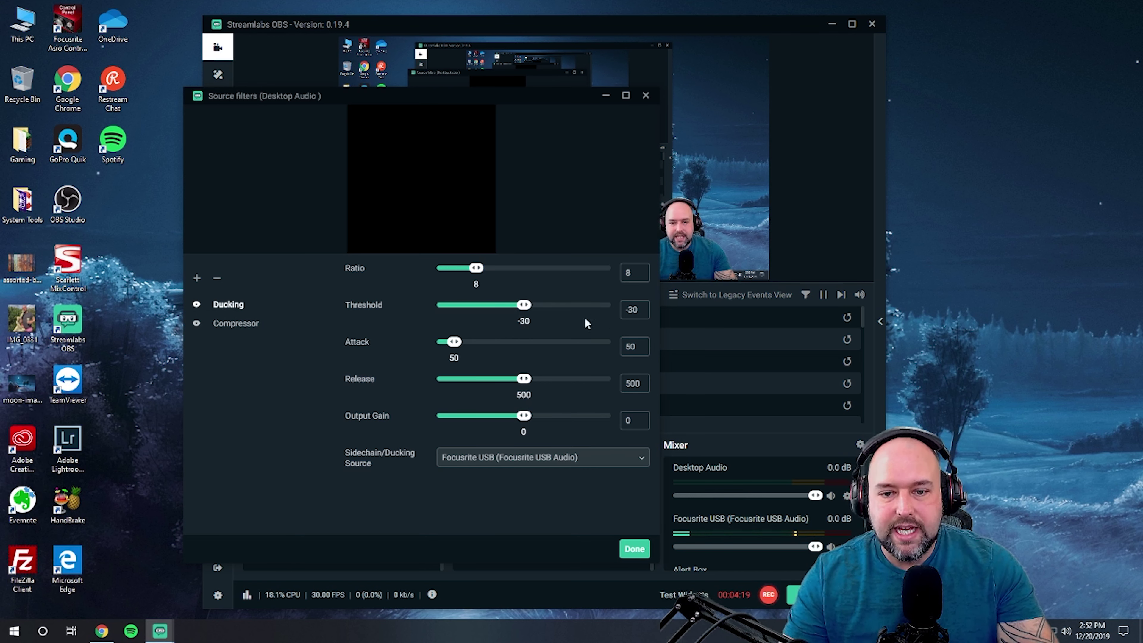
left_click_drag(638, 310, 628, 310)
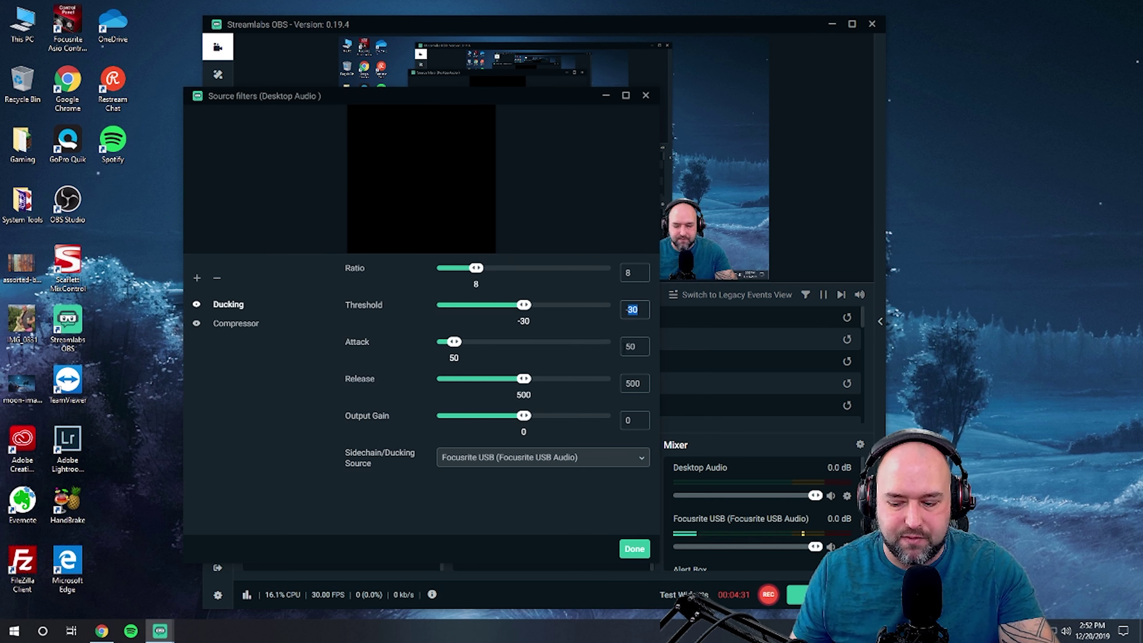
type("-40")
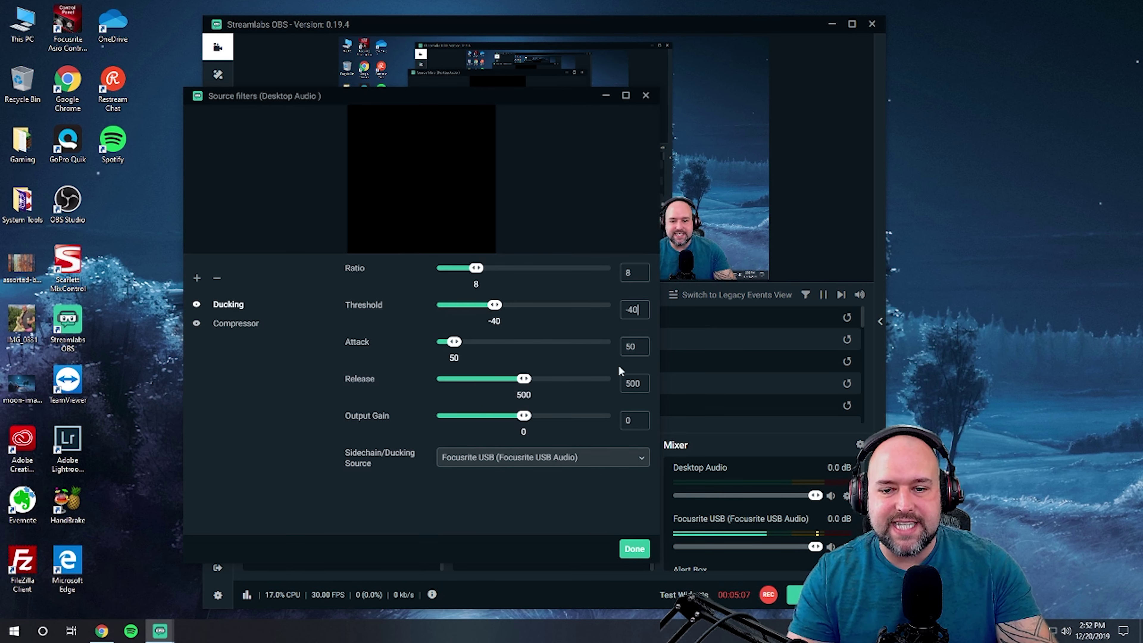
- Choose Focusrite USB (Focusrite USB Audio) as the Ducking filter's sidechain/ducking source
left_click(229, 328)
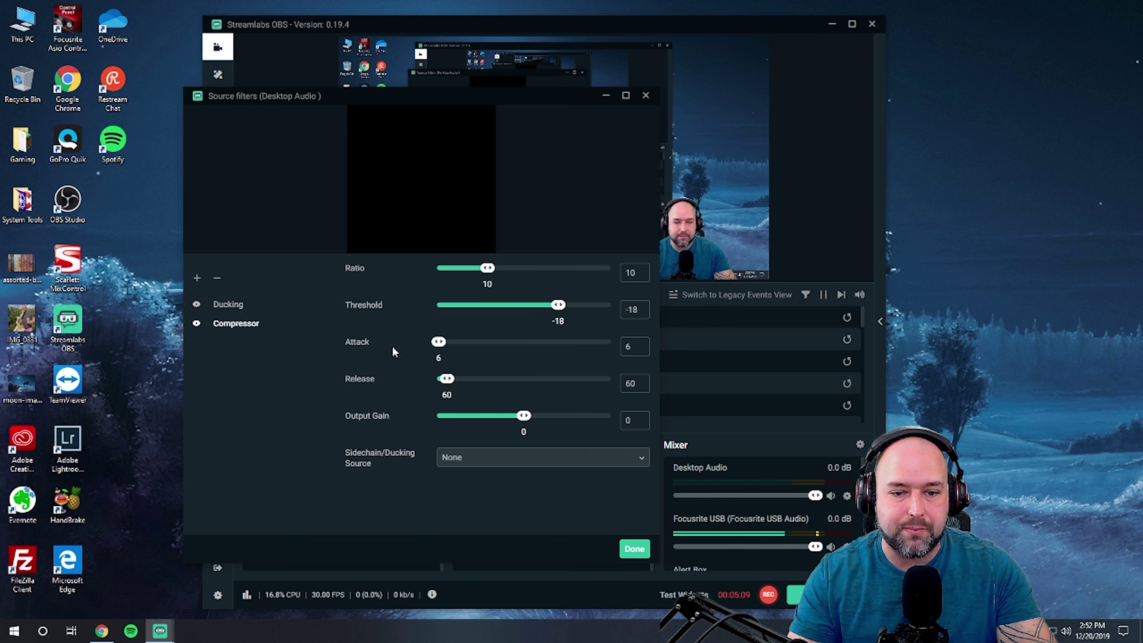
left_click(228, 305)
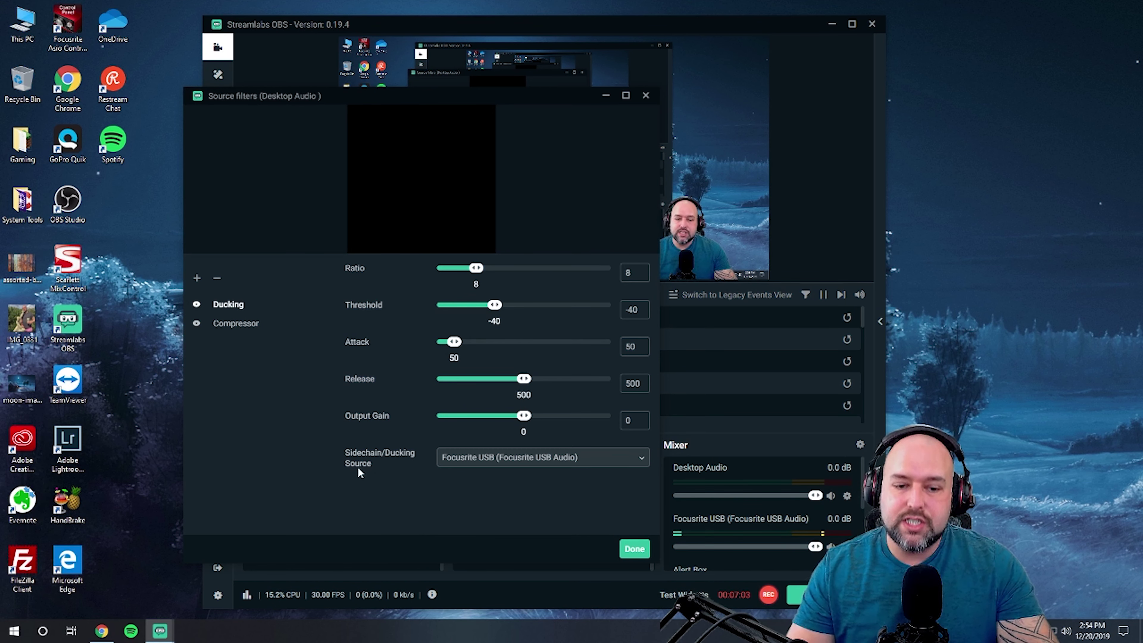
left_click(497, 468)
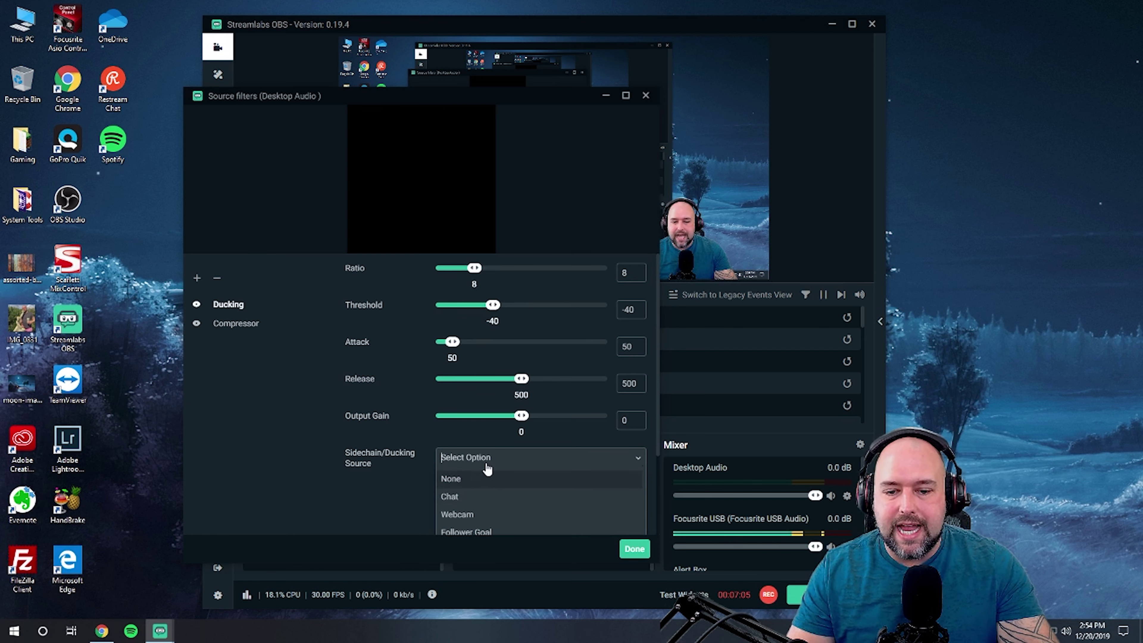
scroll(445, 472, "down", 2)
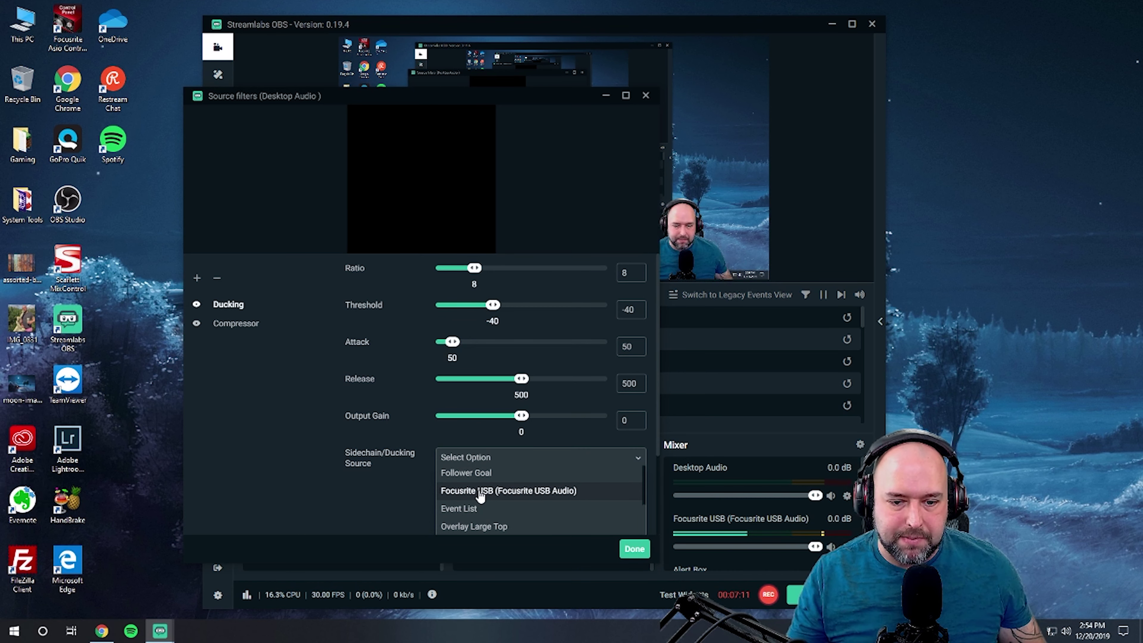
left_click(480, 491)
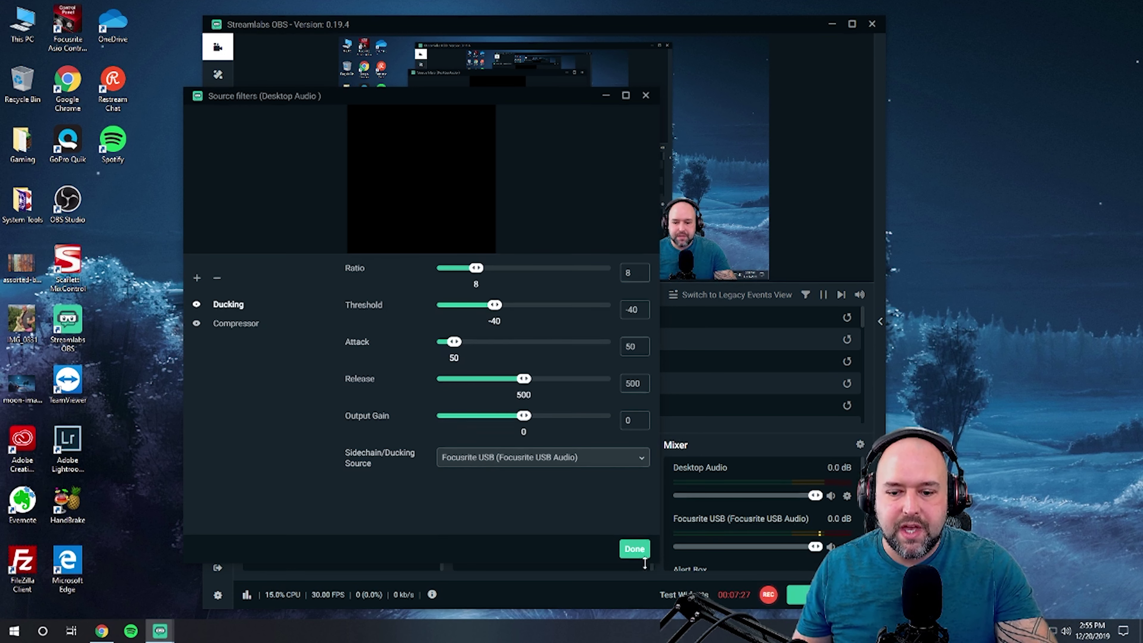
- Remove the Compressor filter from Desktop Audio, keep the Ducking filter, and close the source filters
left_click(227, 323)
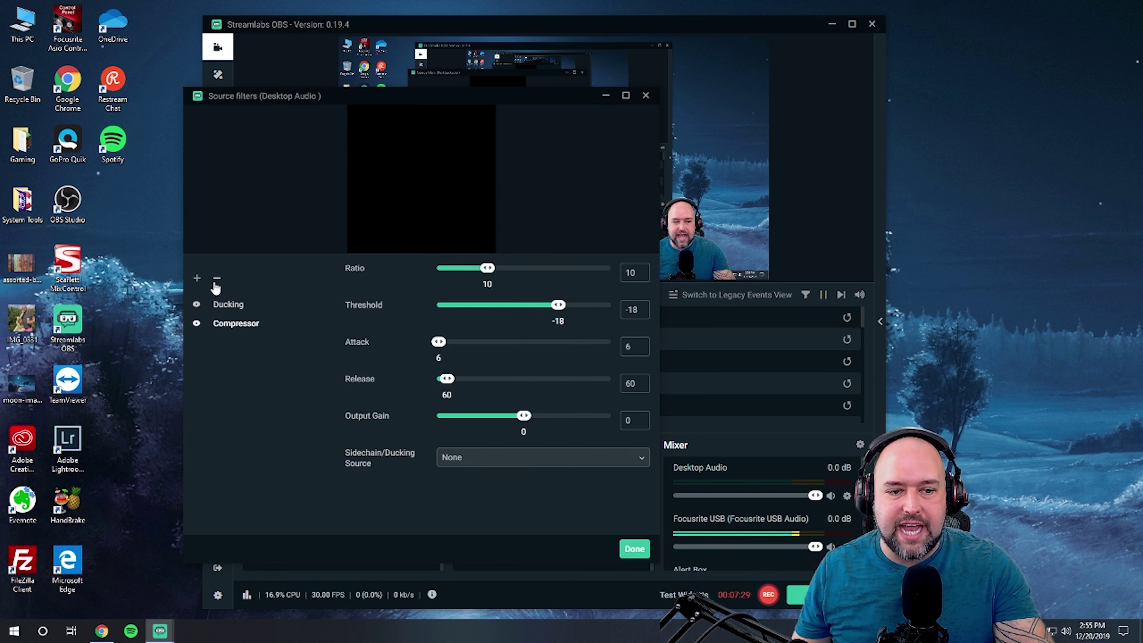
left_click(228, 306)
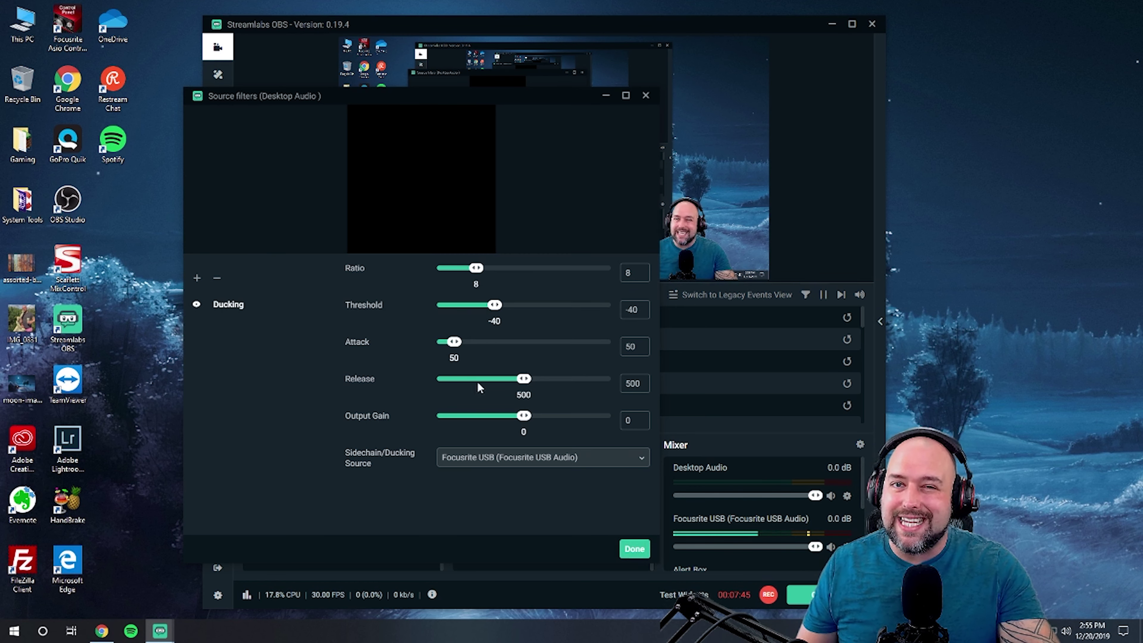
left_click(633, 548)
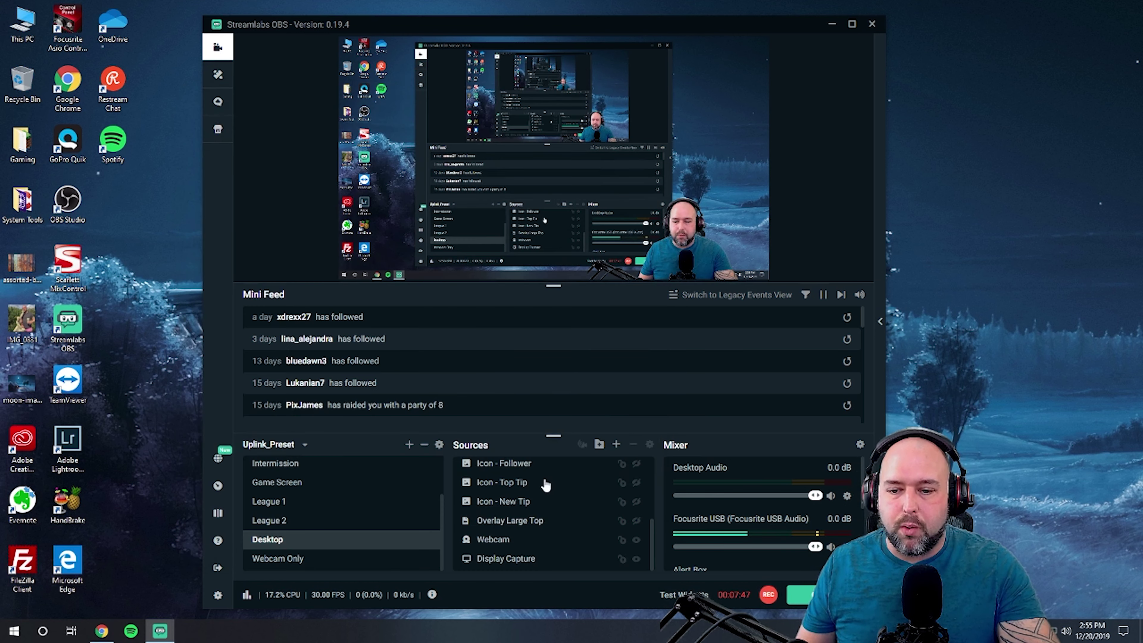
left_click(847, 496)
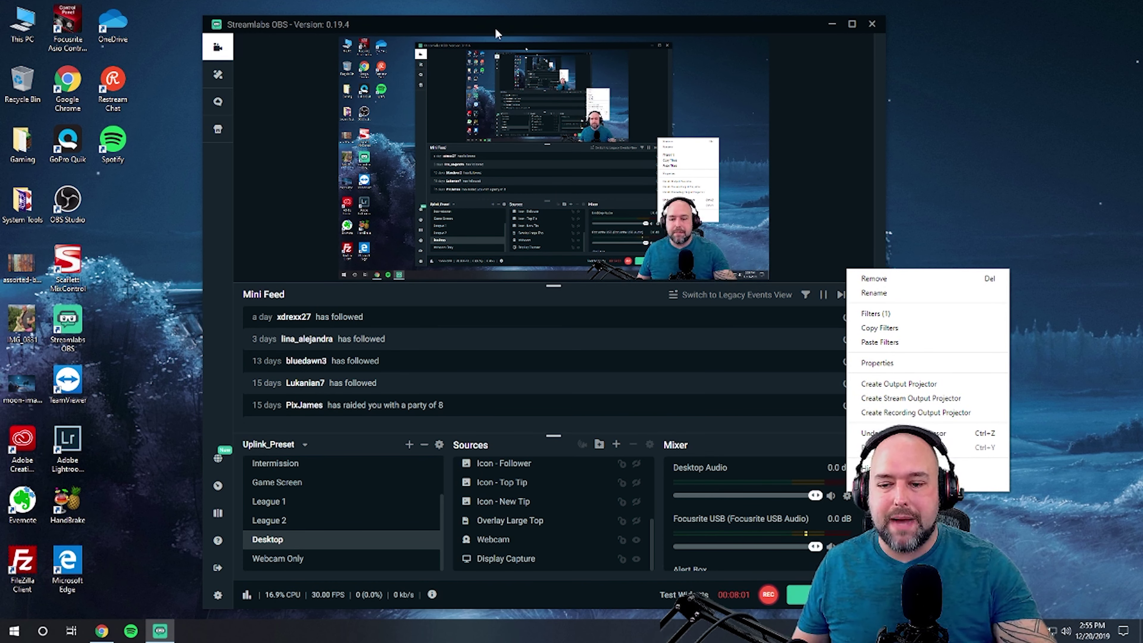
key("Escape")
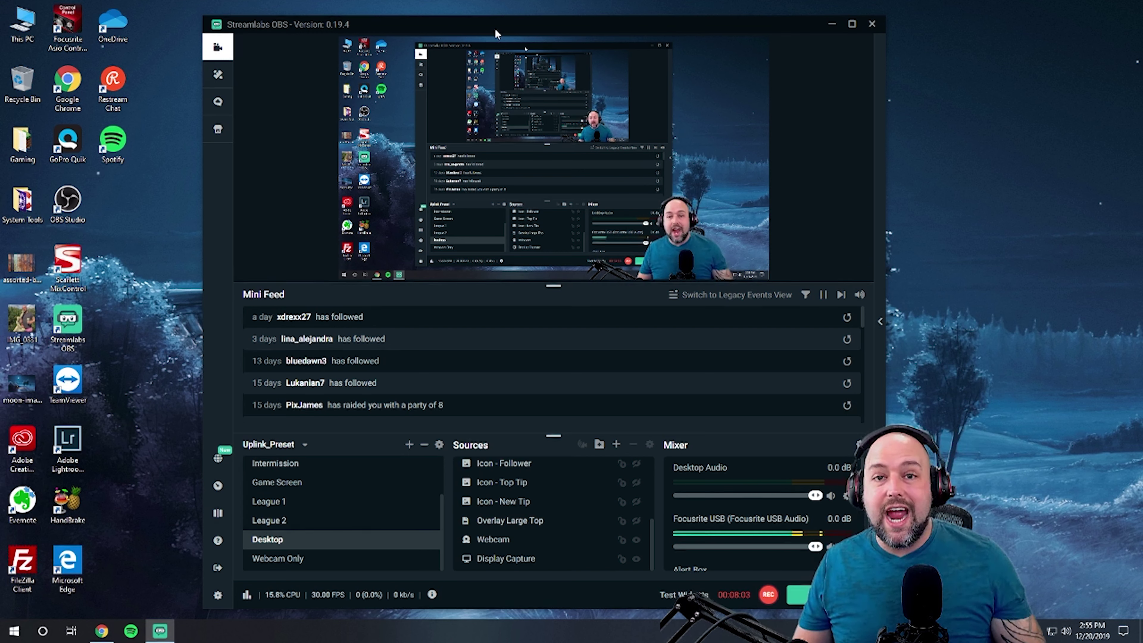